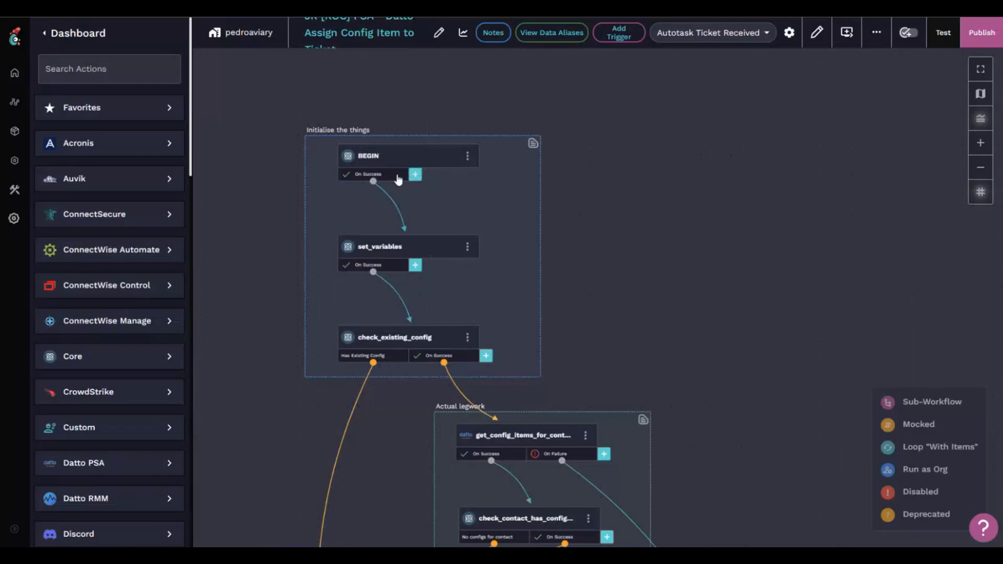
# Open set_variables' On Success transition to review its contact_id, ticket_id, company_id and config_id aliases
pyautogui.click(386, 274)
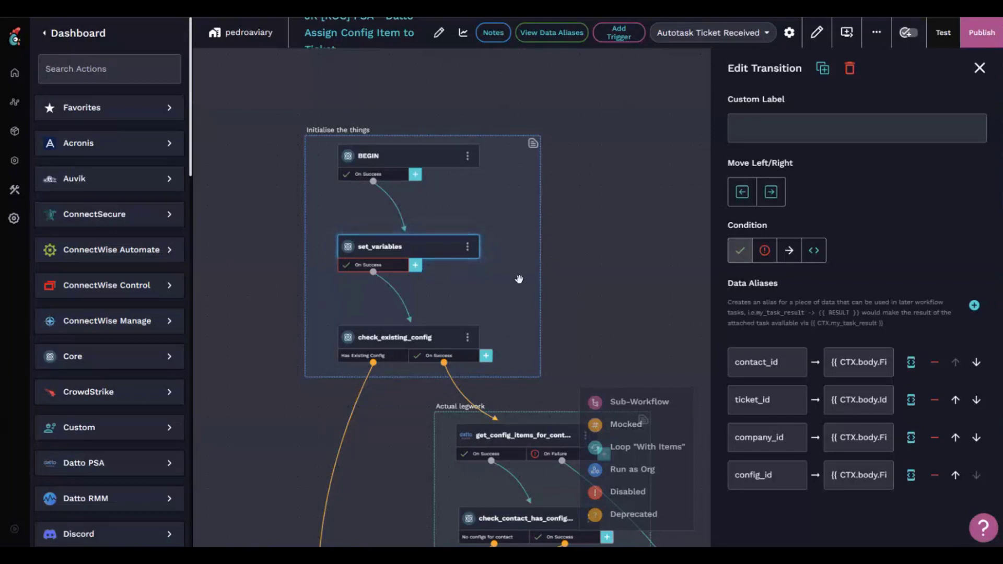
# Inspect the Has Existing Config branch condition
pyautogui.moveTo(523, 320)
pyautogui.mouseDown()
pyautogui.moveTo(529, 274)
pyautogui.moveTo(519, 323)
pyautogui.mouseUp()
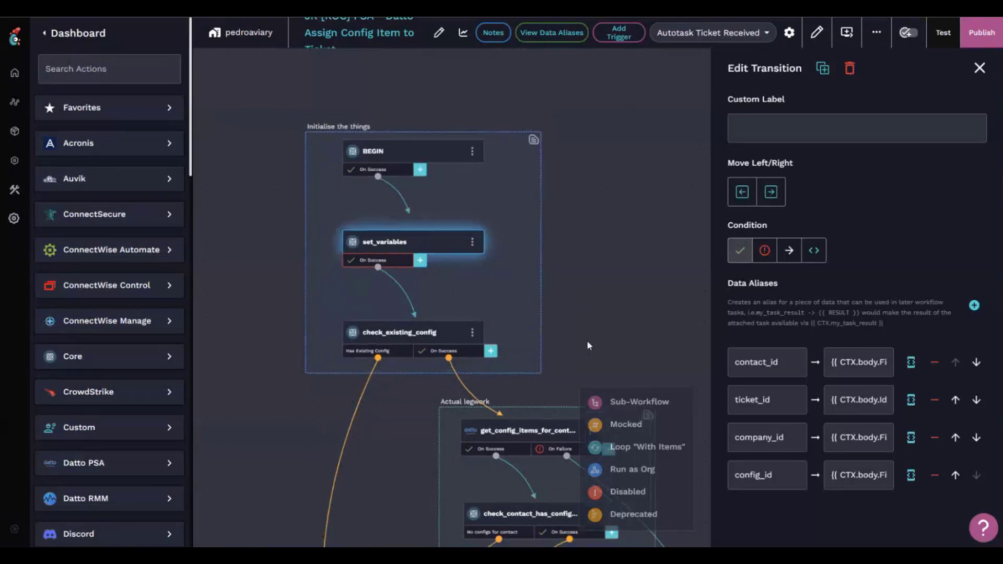
pyautogui.scroll(-5, 600, 313)
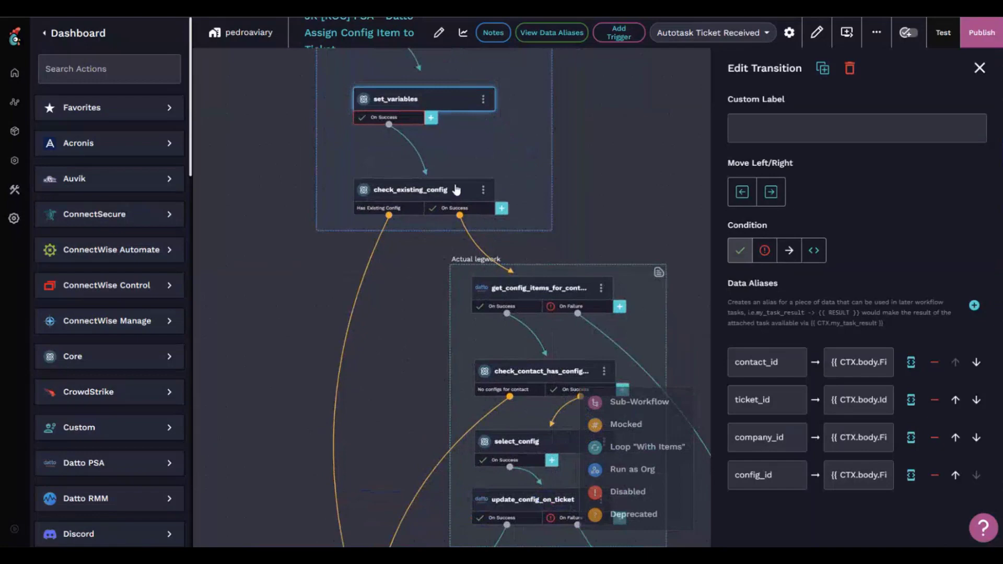
pyautogui.click(400, 210)
# View the Actual legwork notes describing each workflow group
pyautogui.scroll(-5, 381, 368)
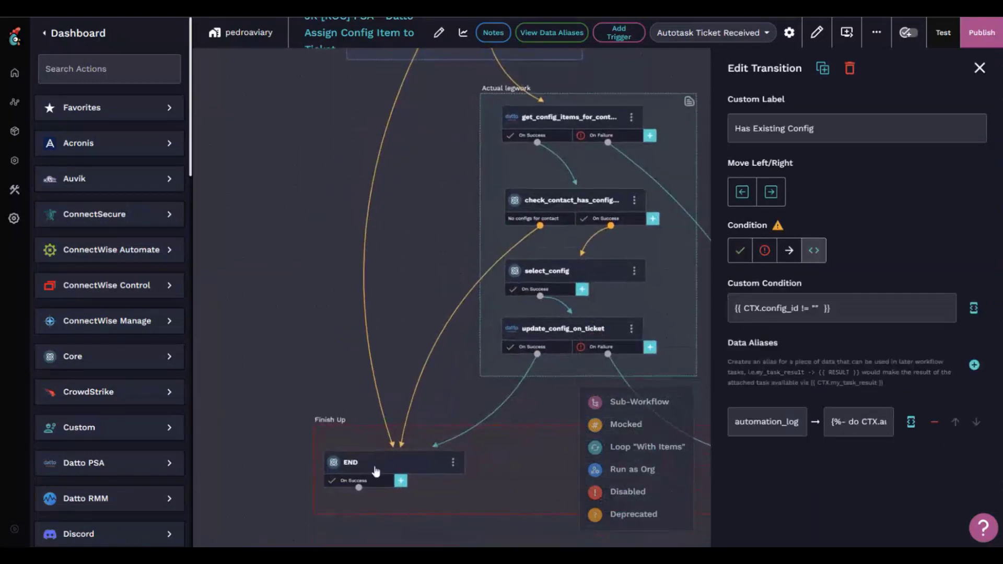
pyautogui.scroll(3, 434, 180)
pyautogui.hscroll(3, 433, 180)
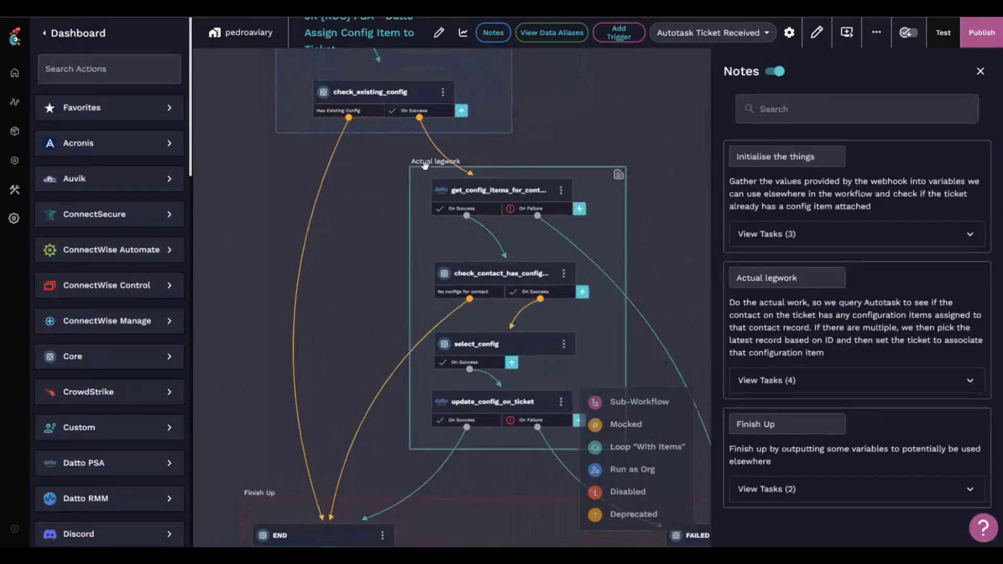
pyautogui.click(421, 166)
# Review get_config_items_for_contact, a Datto PSA GET request publishing contact_configs
pyautogui.click(510, 196)
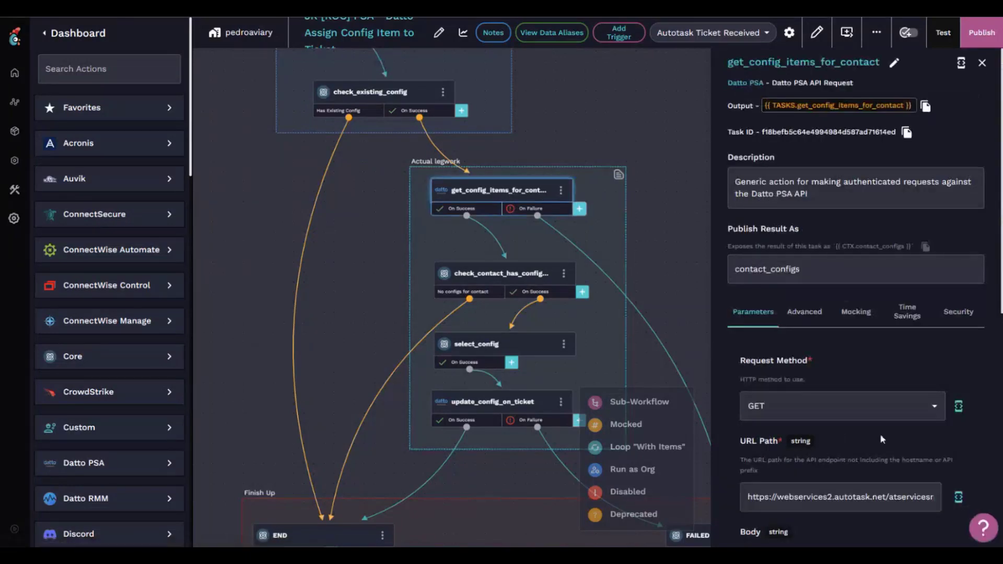
pyautogui.scroll(-1, 850, 412)
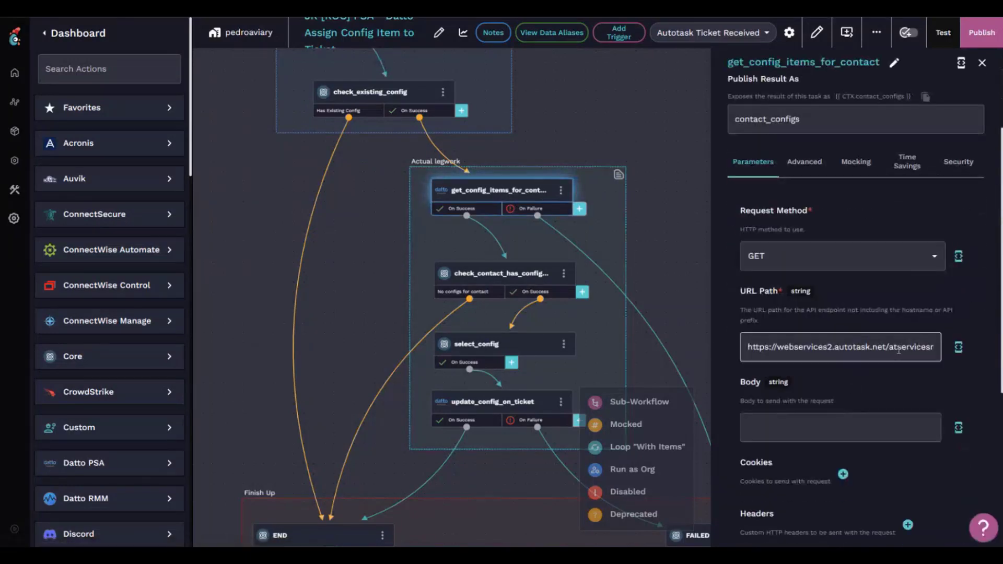
pyautogui.scroll(-4, 898, 350)
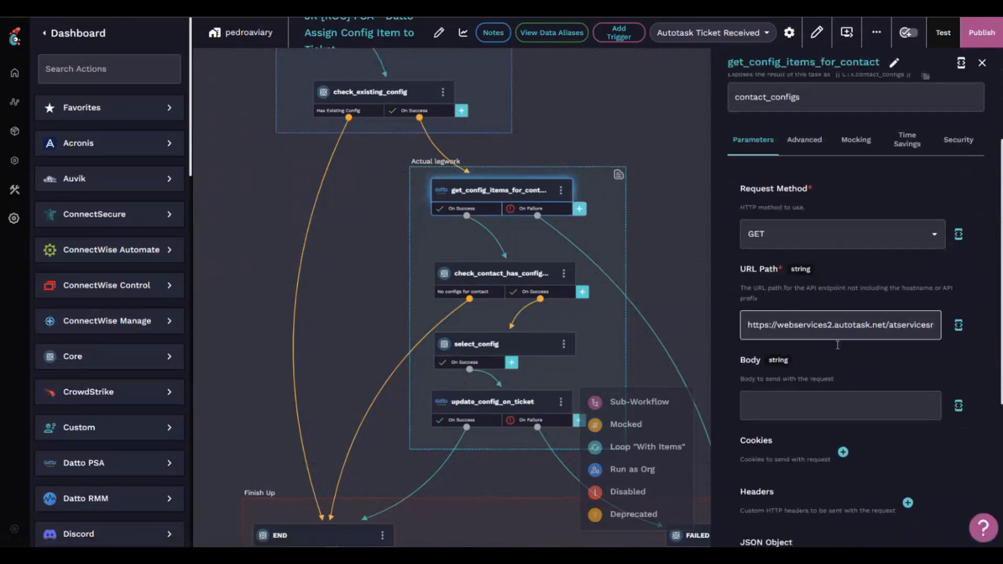
# Inspect check_contact_has_config_item's 'No configs for contact' condition: contact_configs items length < 1
pyautogui.click(503, 275)
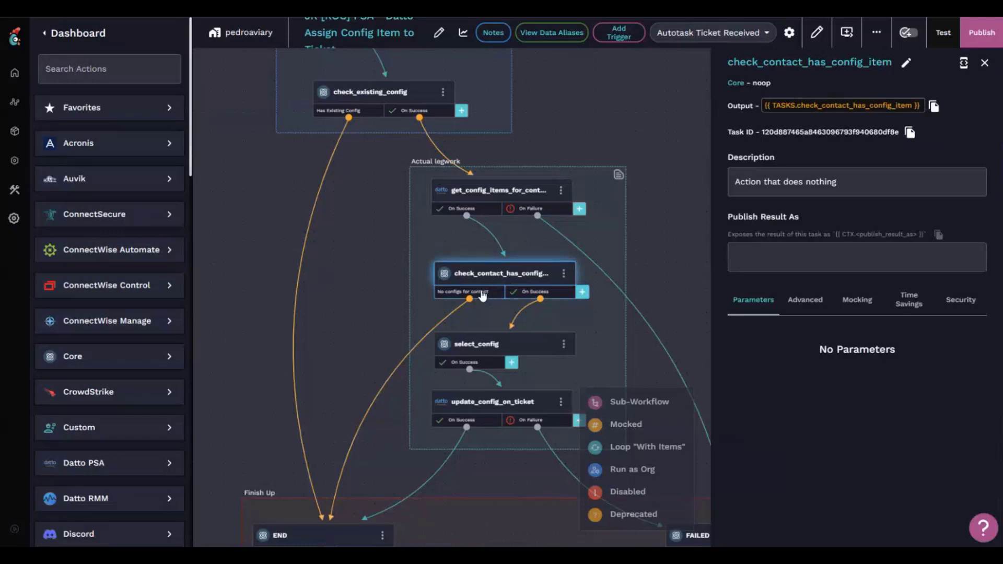
pyautogui.click(482, 296)
pyautogui.scroll(-2, 516, 241)
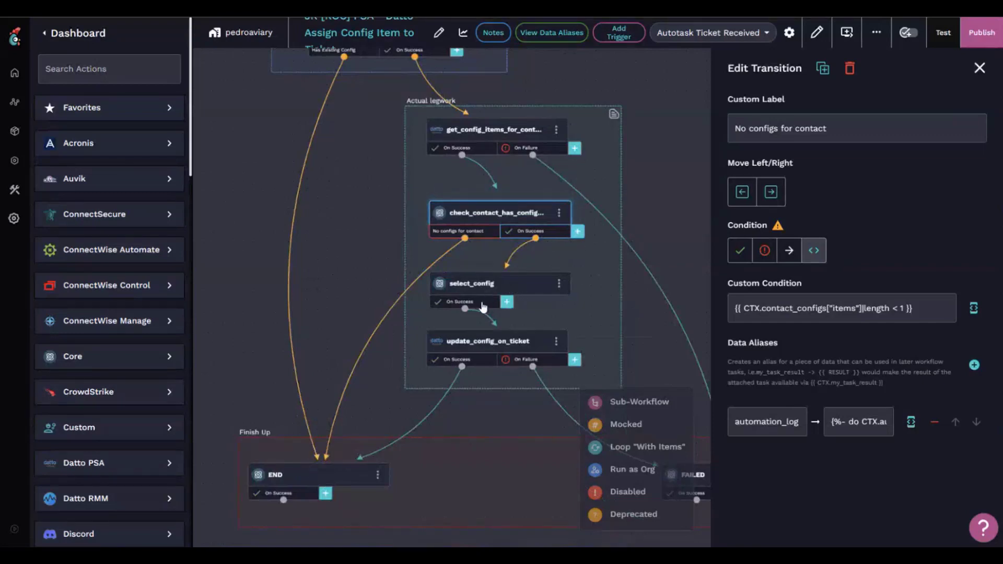
# Open select_config's On Success selected_config alias to read its highest-id template
pyautogui.click(483, 306)
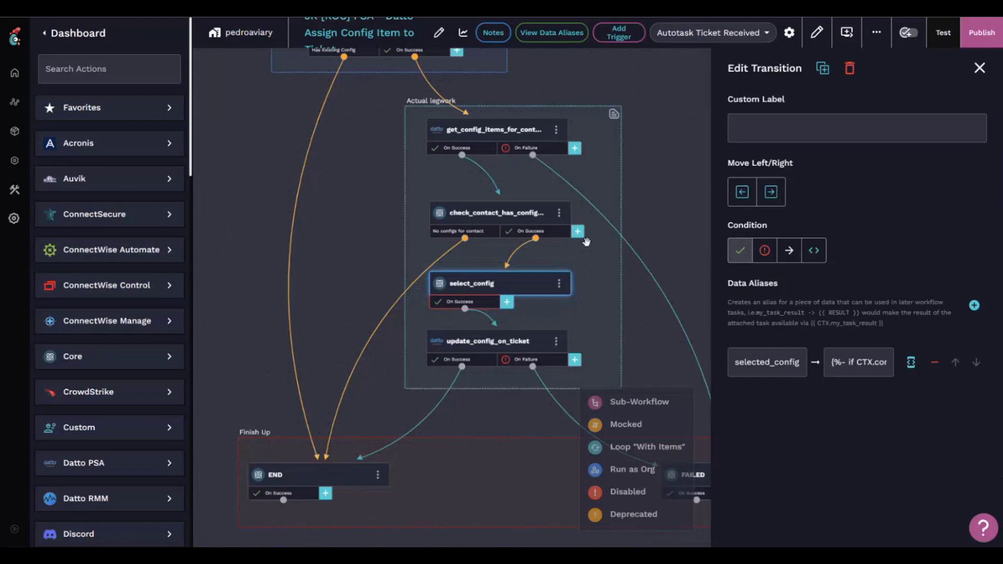
pyautogui.click(911, 366)
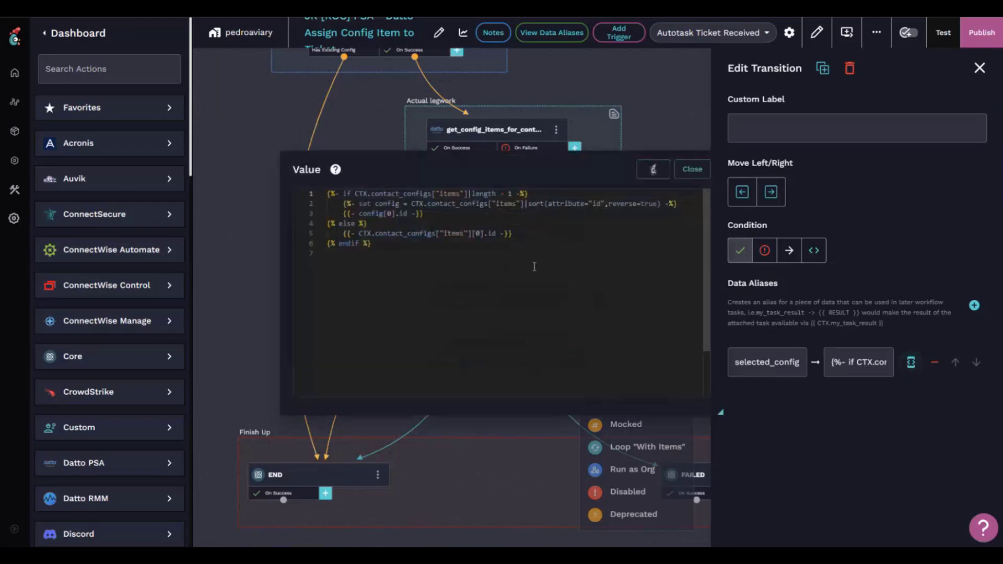
# Close the selected_config template editor and switch to the Autotask JR Test New Ticket form
pyautogui.click(697, 170)
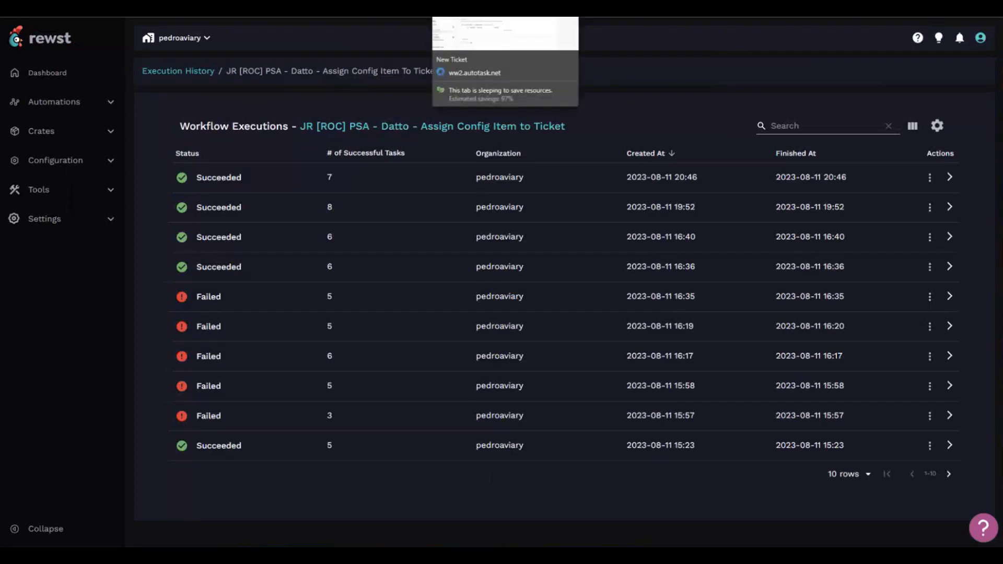
pyautogui.click(470, 8)
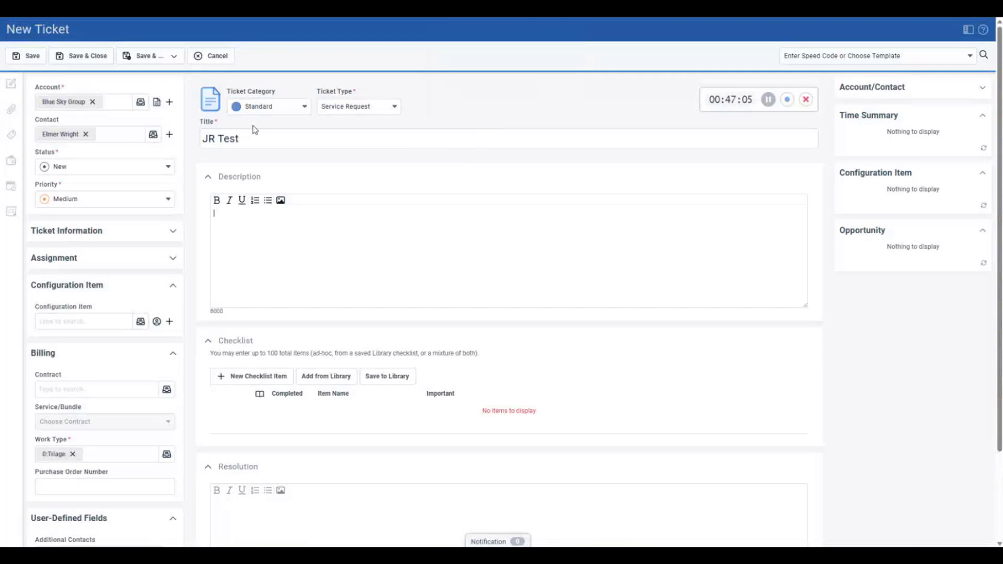
# Save the JR Test ticket and refresh Rewst's execution history to see the new Running run
pyautogui.click(31, 58)
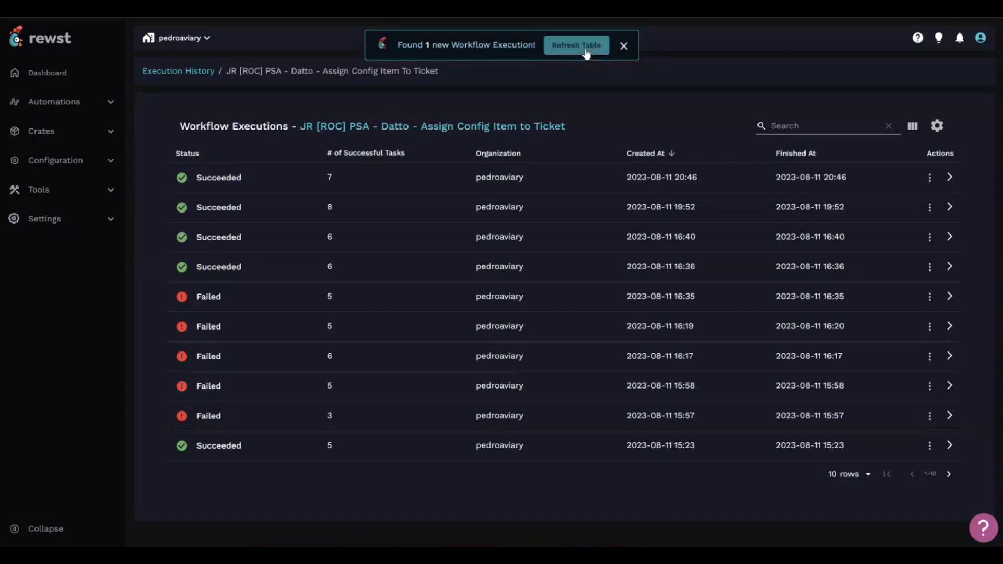
pyautogui.click(584, 46)
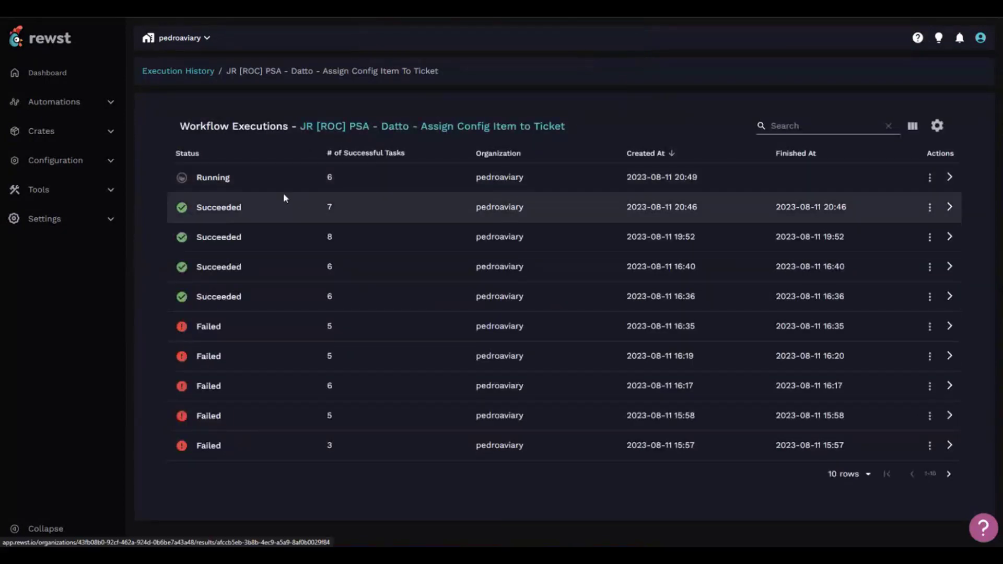
# Open the 20:49 Assign Config Item to Ticket run, showing all 8 tasks succeeded in 5 seconds
pyautogui.click(381, 173)
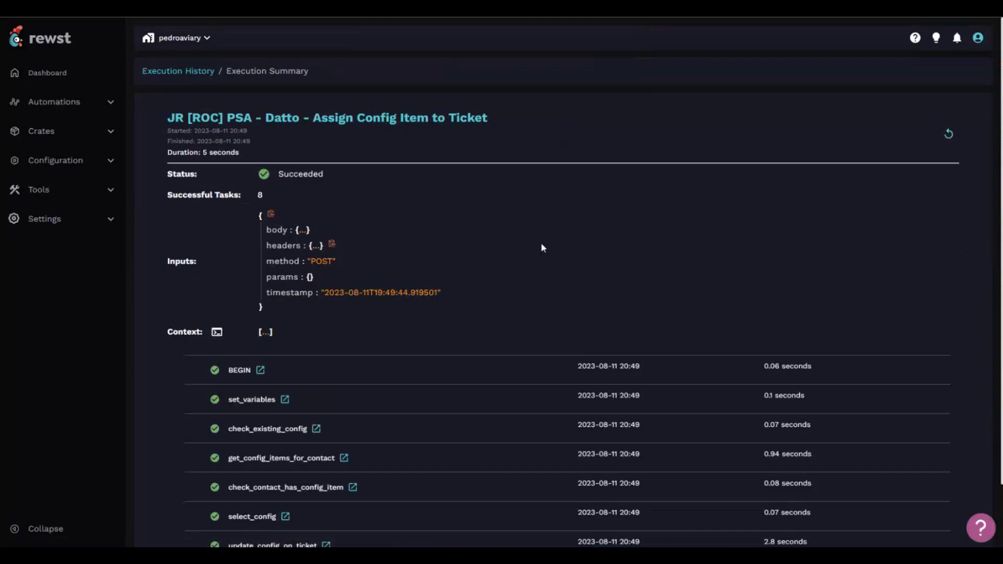
pyautogui.scroll(-2, 541, 247)
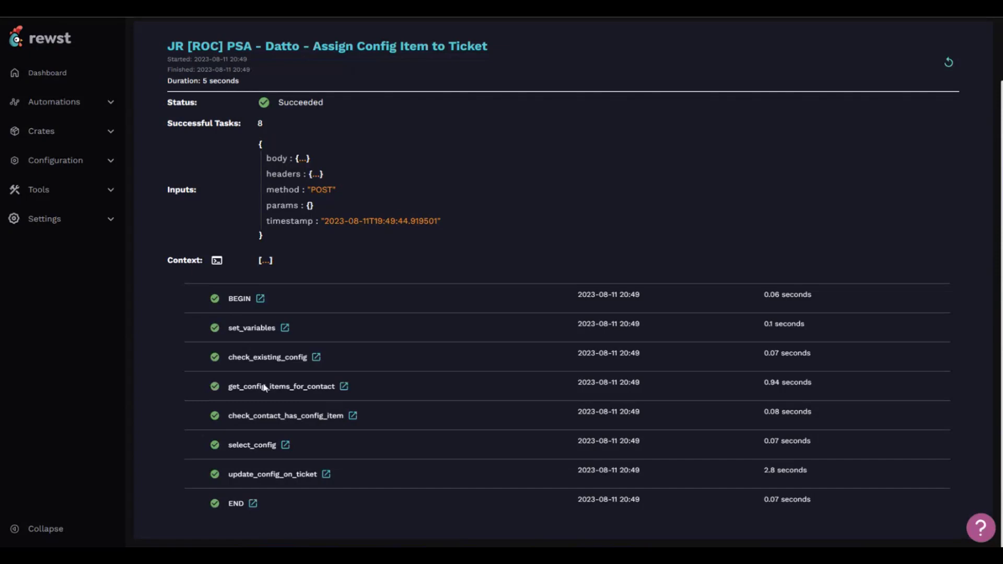
# Expand the END task details, execution state, contexts list and last context
pyautogui.click(233, 503)
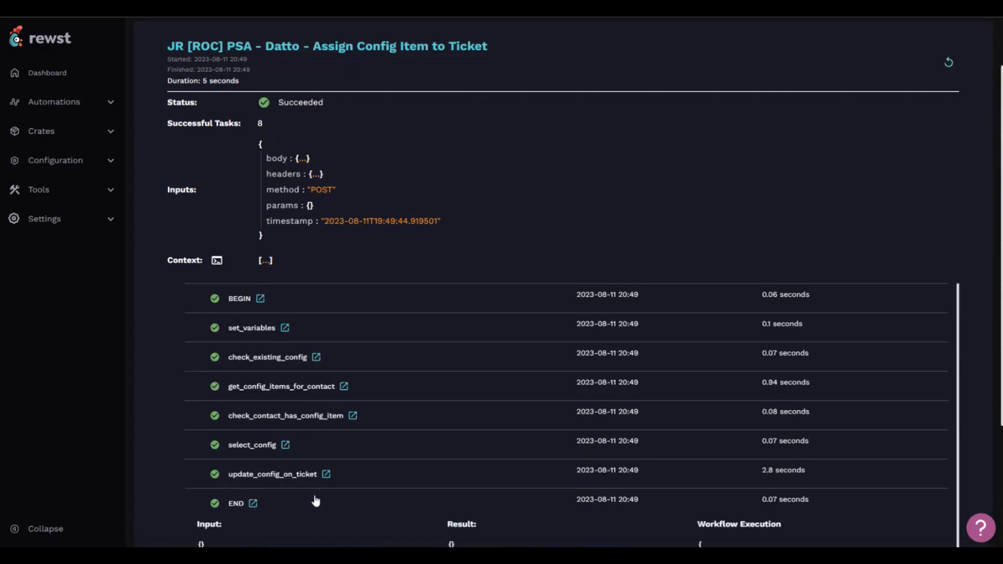
pyautogui.scroll(-5, 341, 491)
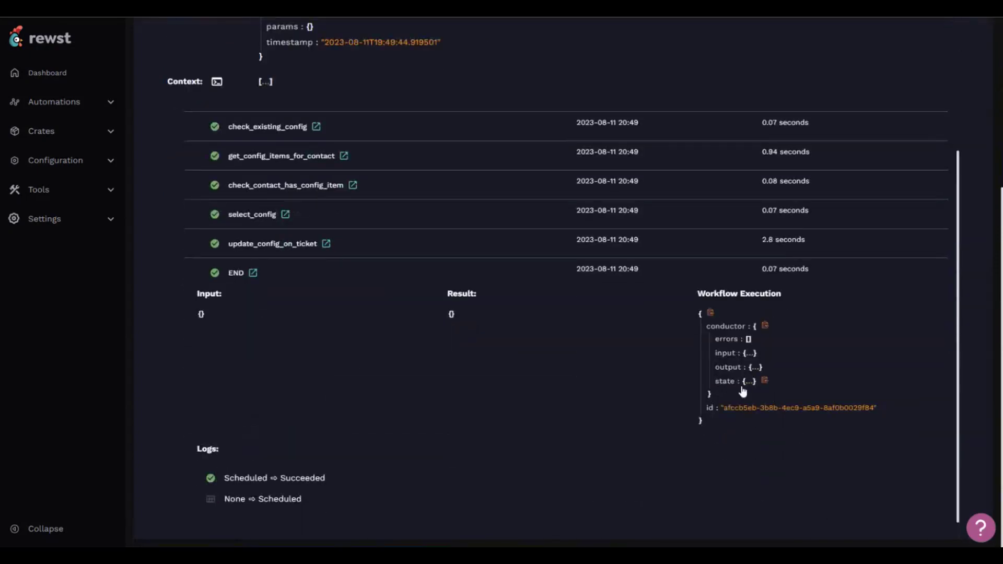
pyautogui.click(743, 382)
pyautogui.click(770, 395)
pyautogui.scroll(-3, 766, 424)
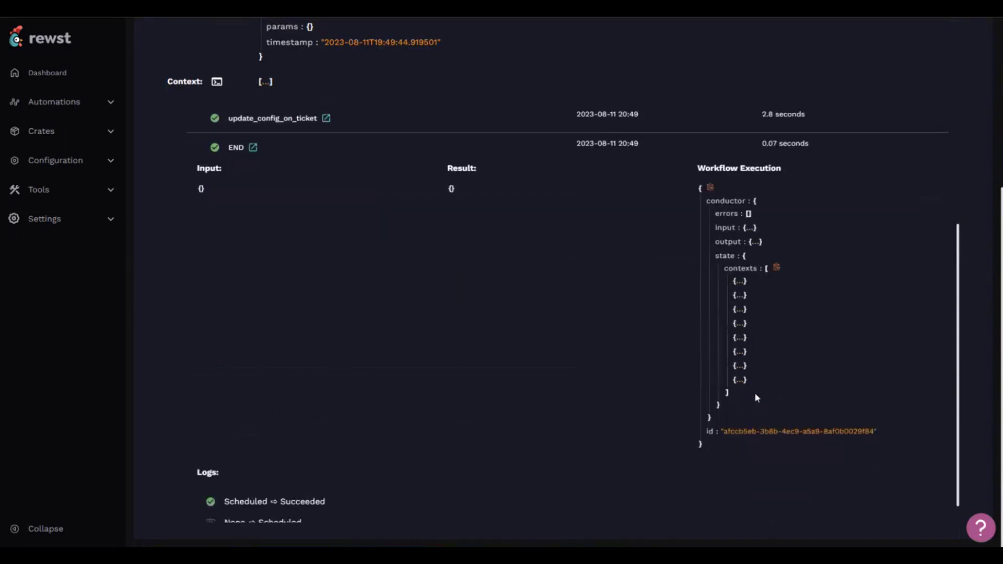
pyautogui.click(738, 380)
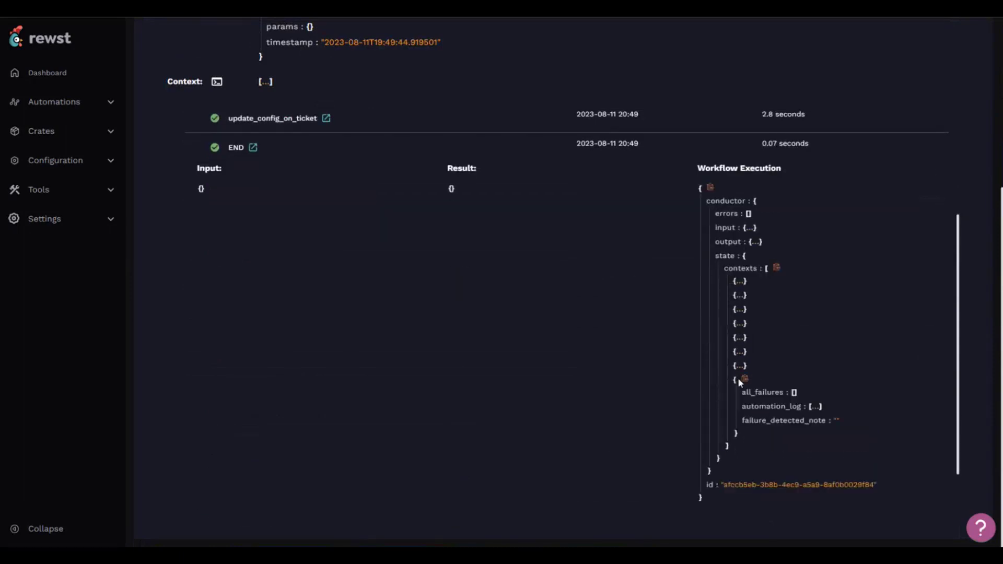
# Expand automation_log's three messages, ending with the configuration item successfully associated
pyautogui.click(816, 407)
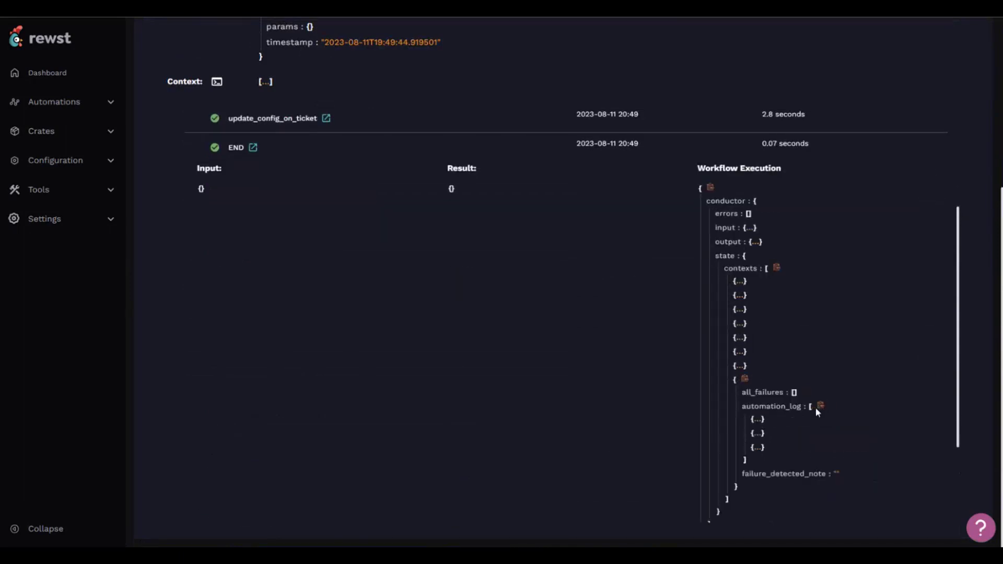
pyautogui.click(759, 446)
pyautogui.click(756, 433)
pyautogui.click(757, 419)
pyautogui.scroll(-6, 732, 425)
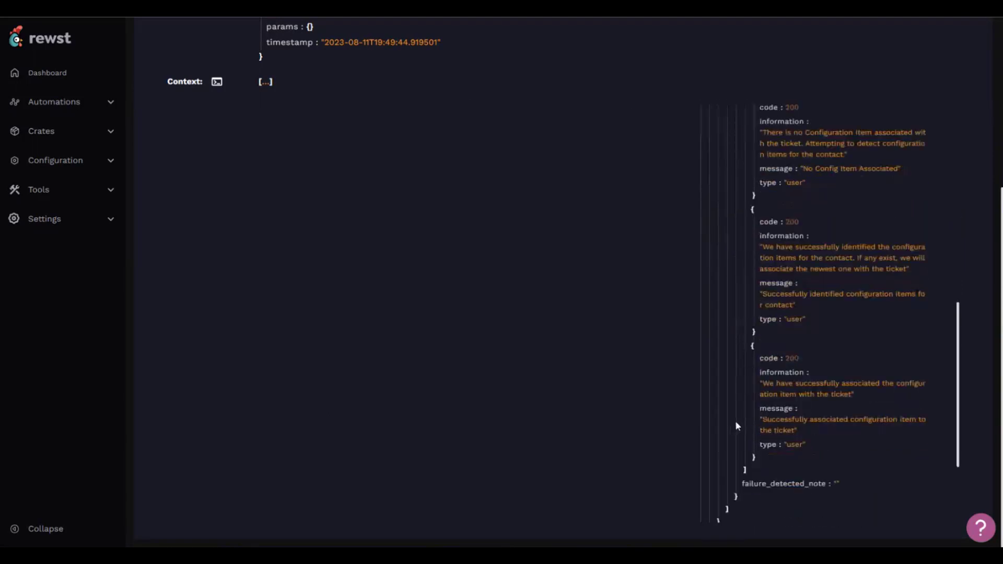
pyautogui.scroll(-2, 808, 289)
pyautogui.scroll(3, 799, 344)
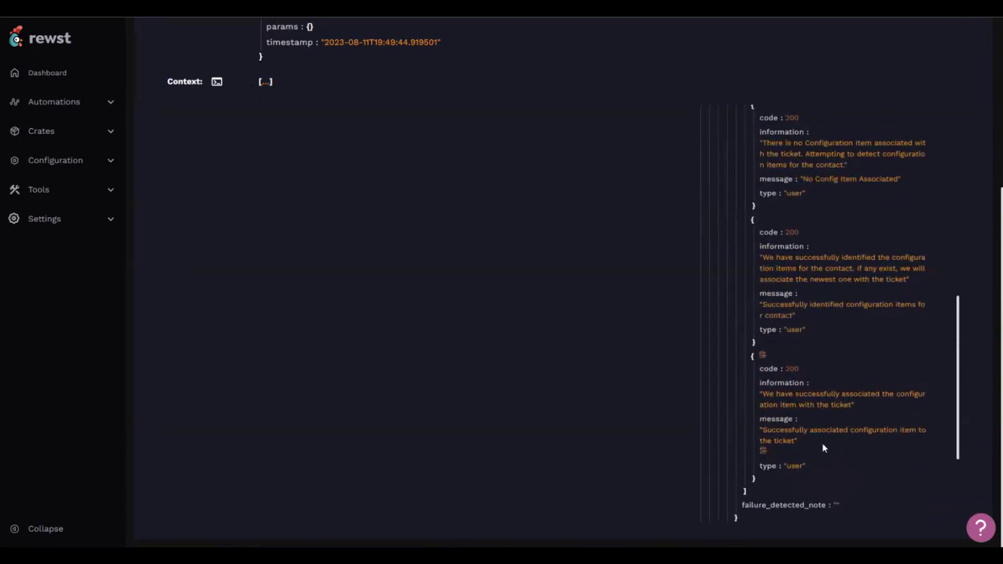
pyautogui.scroll(-5, 739, 349)
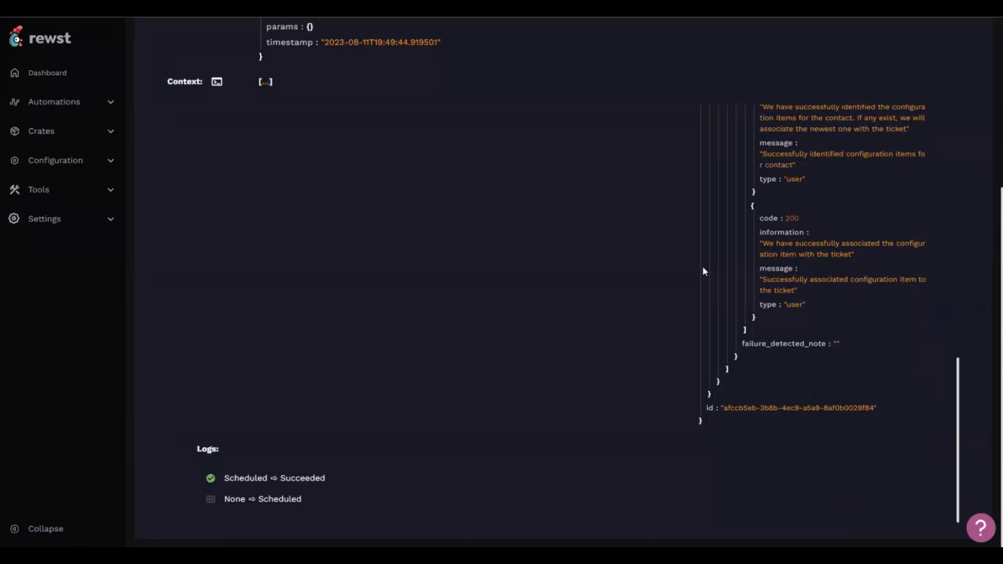
# Close the transition panel and pan the canvas from the top group to Finish Up
pyautogui.scroll(10, 634, 280)
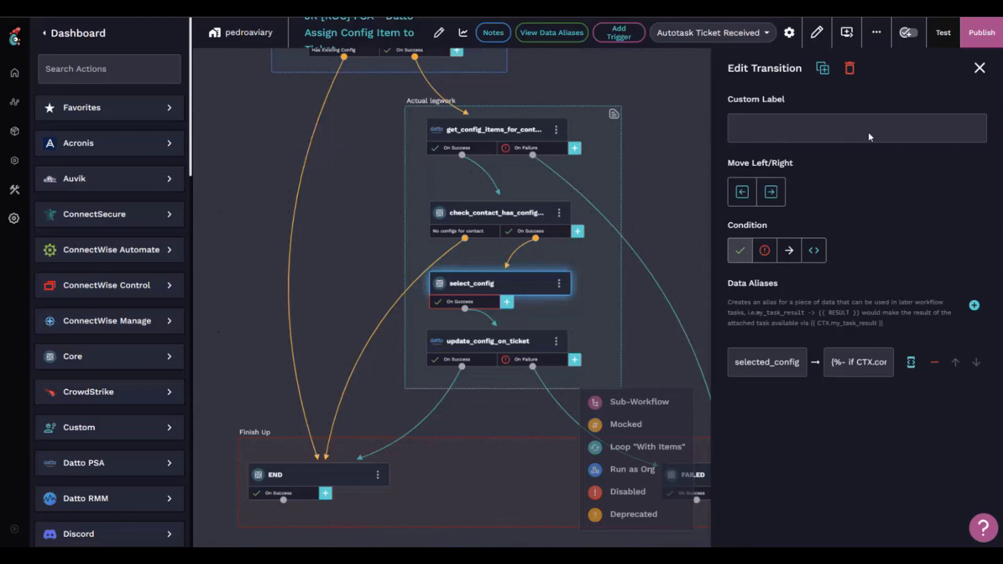
pyautogui.click(671, 195)
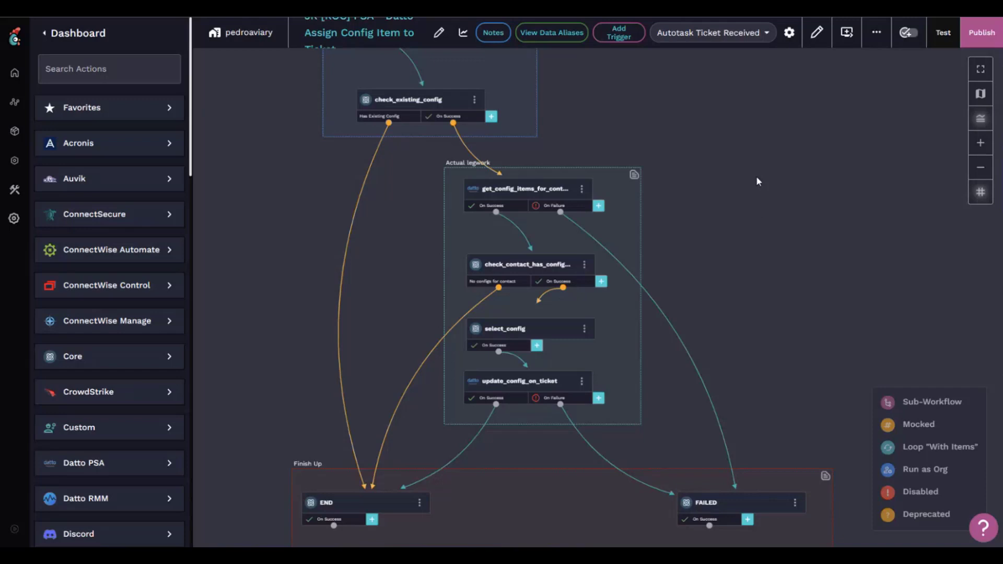
pyautogui.moveTo(756, 176); pyautogui.dragTo(751, 321)
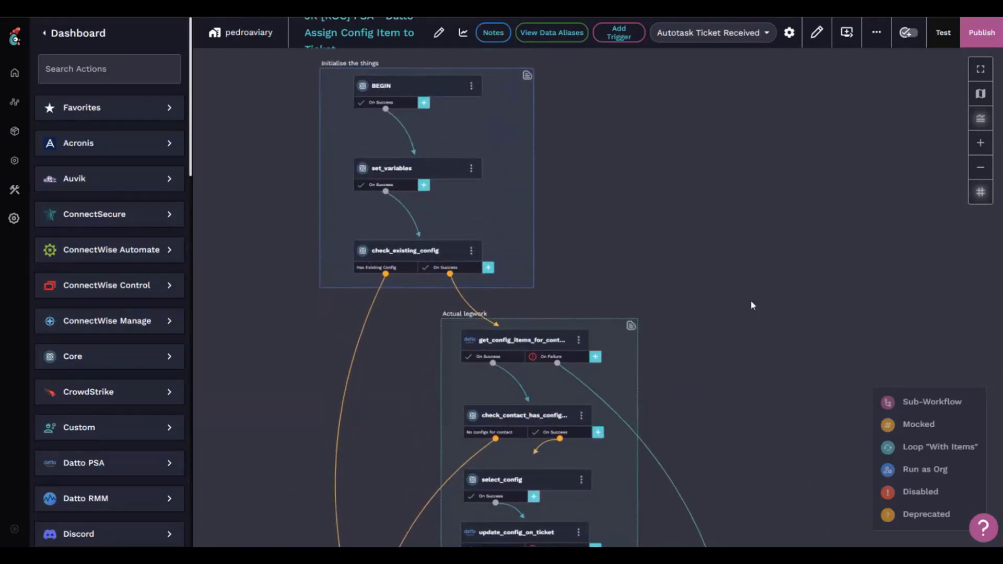
pyautogui.scroll(-2, 751, 313)
pyautogui.moveTo(751, 324); pyautogui.dragTo(729, 260)
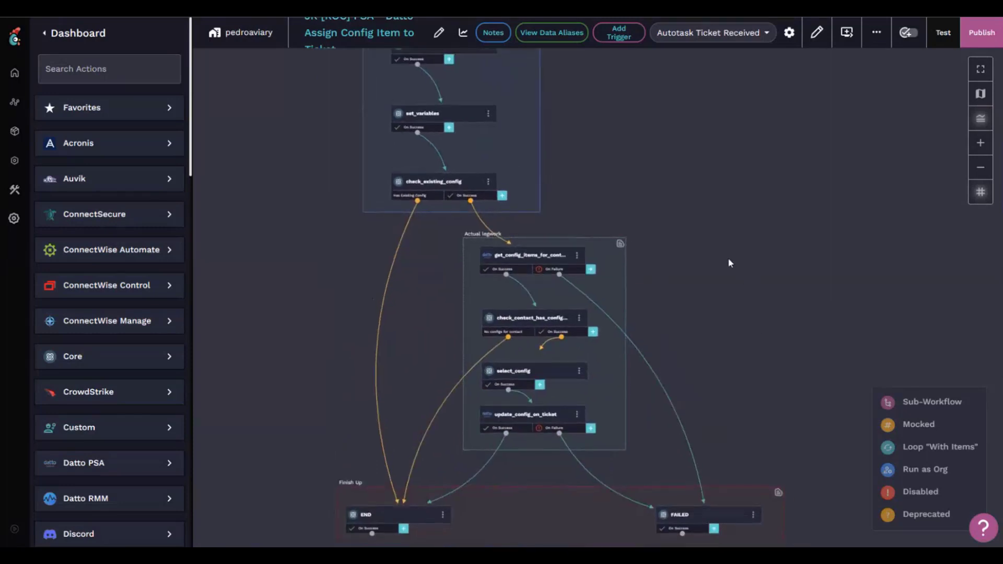